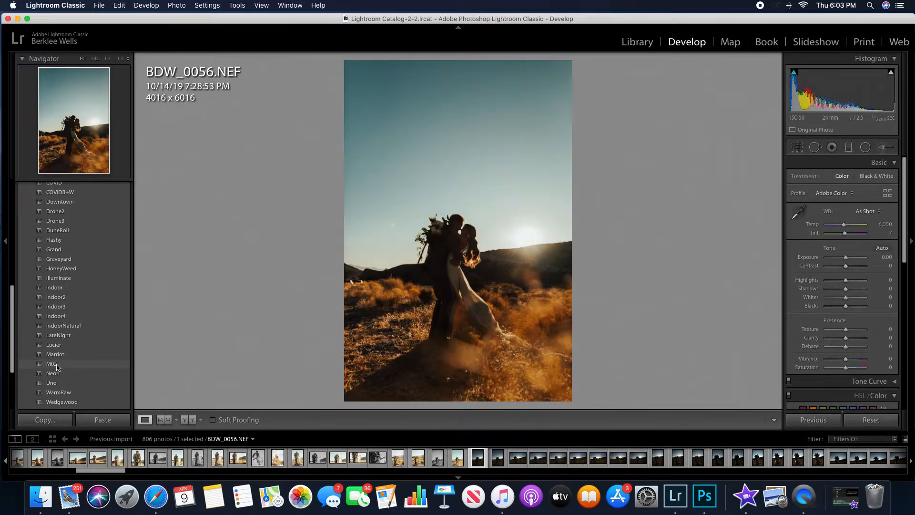
# Apply the MtC preset to BDW_0056.NEF, raise Exposure to +2.85 and check the couple up close.
pyautogui.click(53, 364)
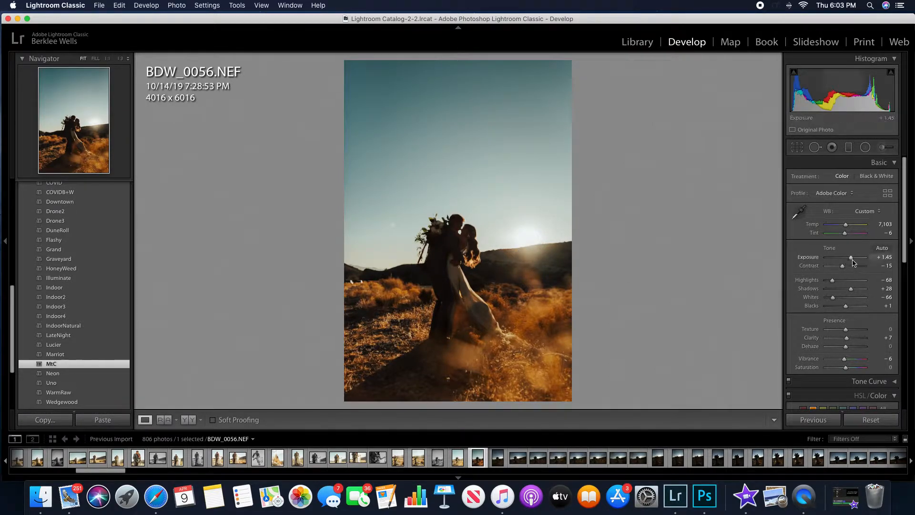
pyautogui.moveTo(852, 260); pyautogui.dragTo(859, 261)
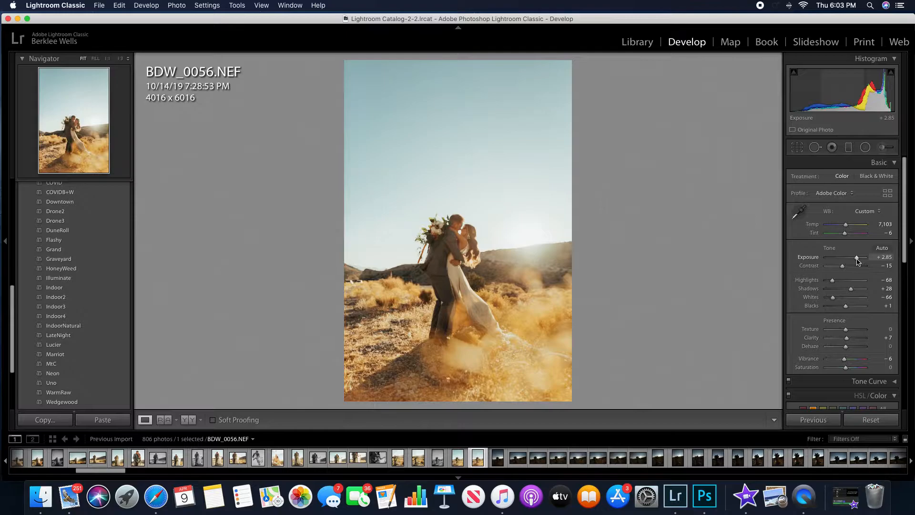
pyautogui.click(467, 238)
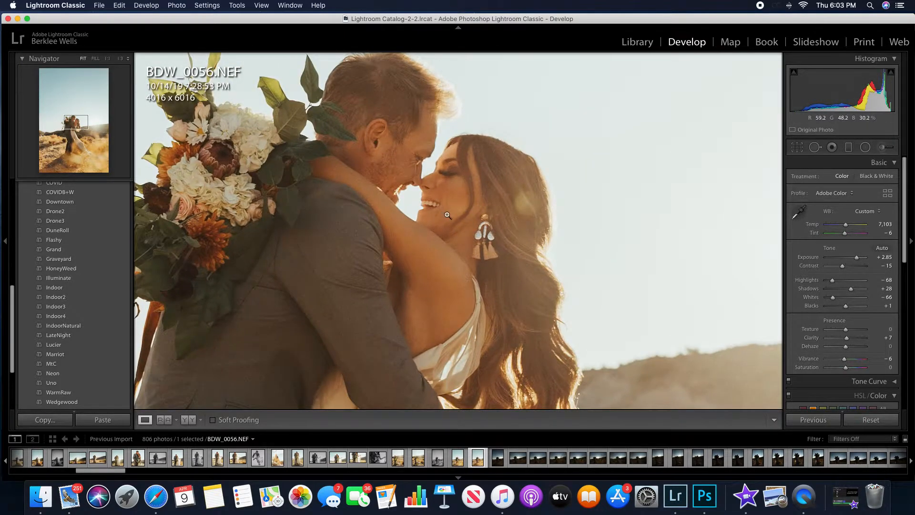
pyautogui.click(447, 215)
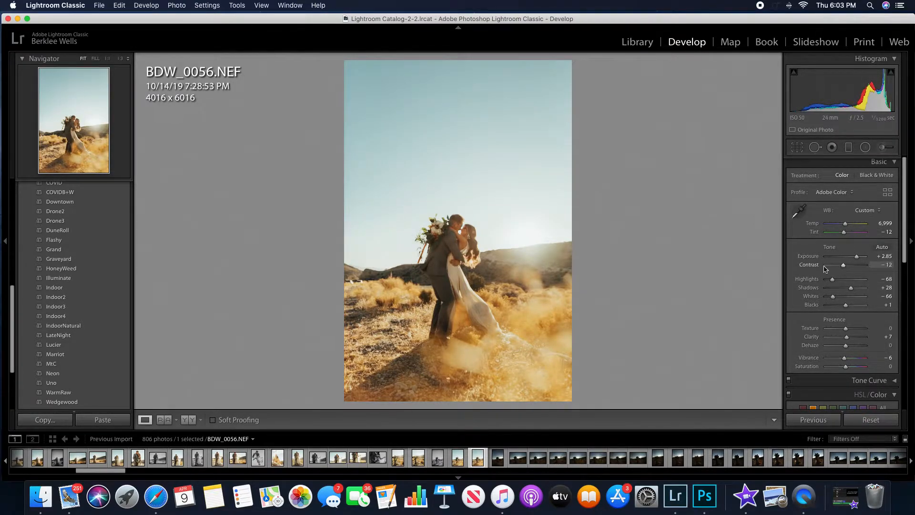
pyautogui.click(457, 233)
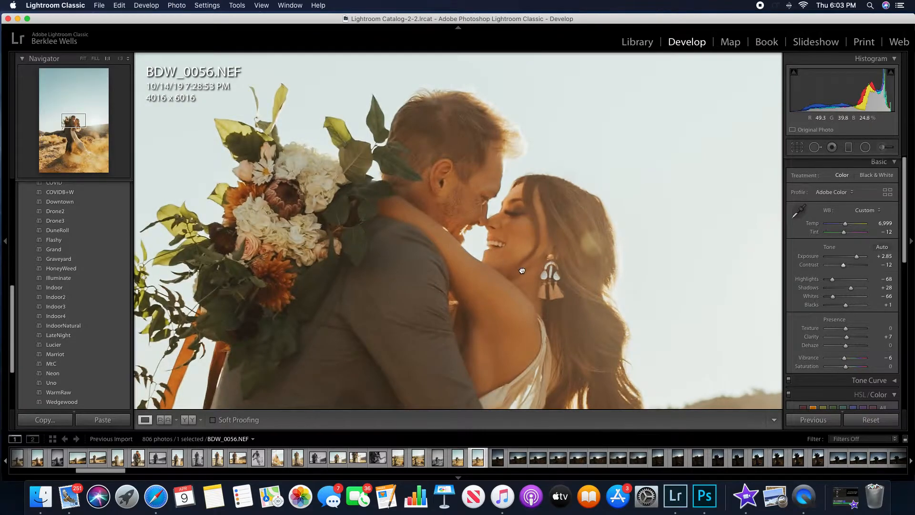
pyautogui.click(522, 271)
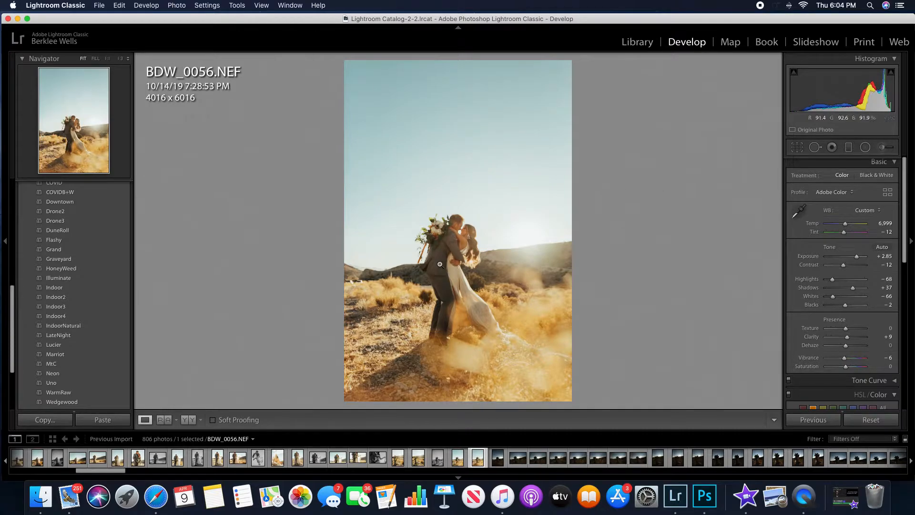
# Heal the distractions in the brush along the left edge of BDW_0056.NEF, just below the hills, using Spot Removal.
pyautogui.click(362, 285)
pyautogui.click(391, 265)
pyautogui.click(819, 148)
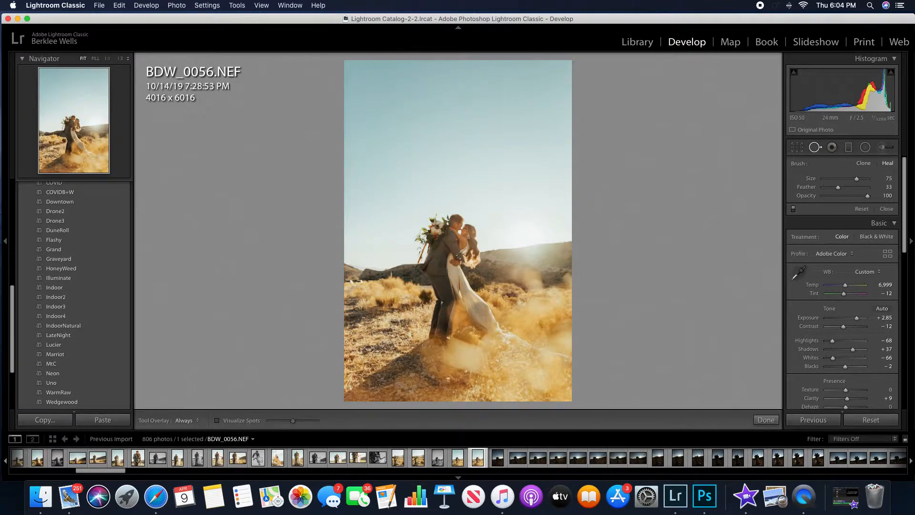
pyautogui.moveTo(347, 282); pyautogui.dragTo(382, 281)
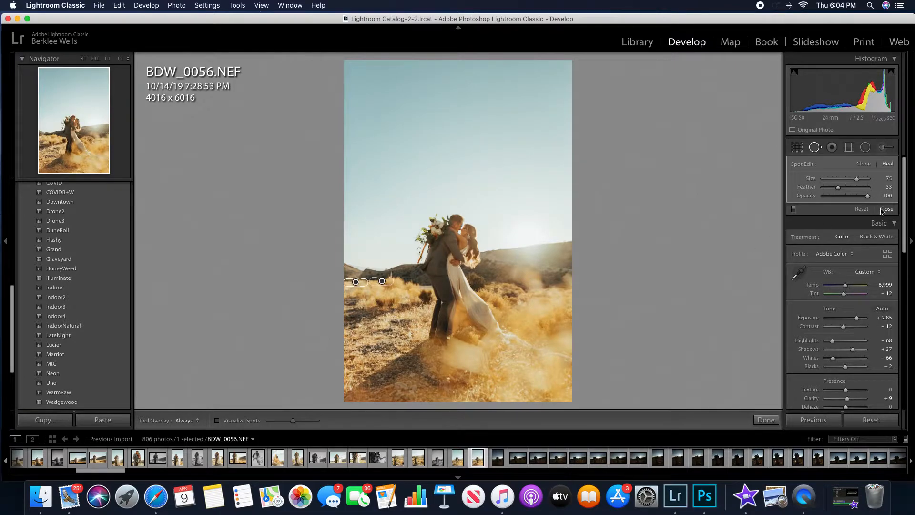
pyautogui.click(886, 210)
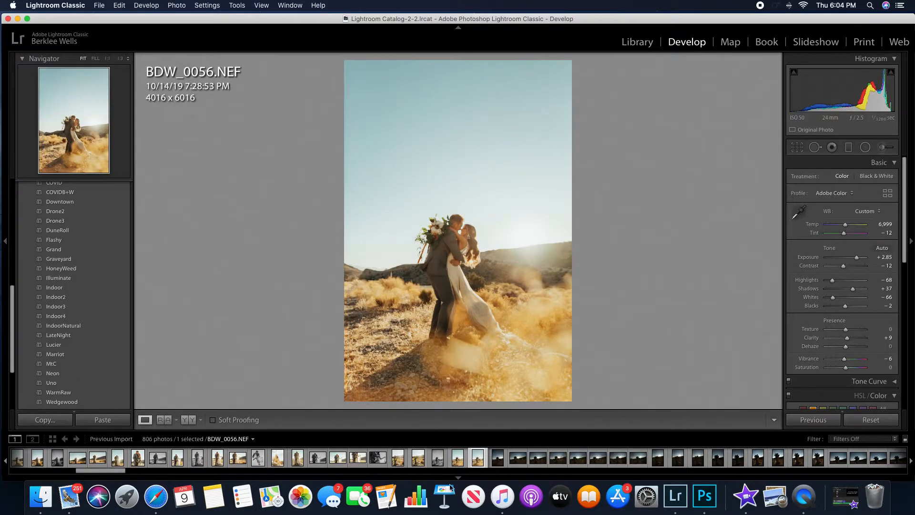
# Compare the edited photo with its neighbouring shots and delete BDW_0057.NEF.
pyautogui.click(459, 466)
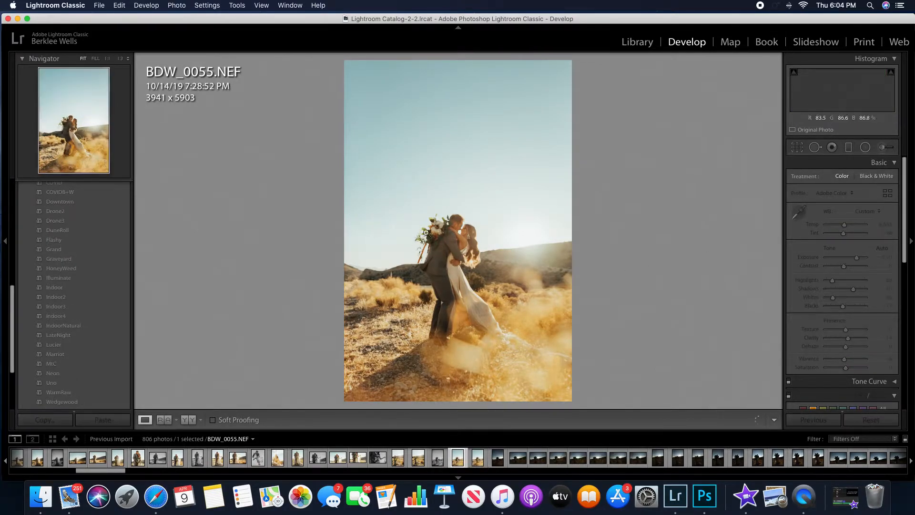
pyautogui.click(503, 462)
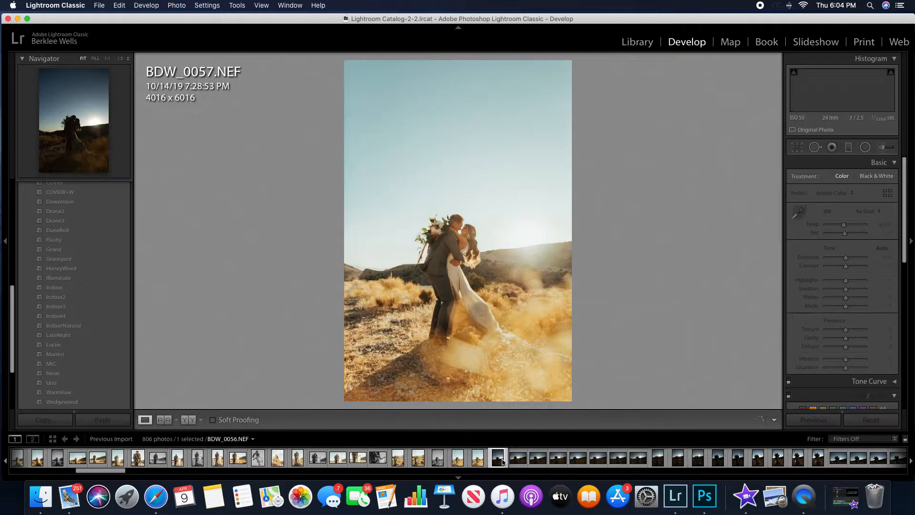
pyautogui.click(503, 462)
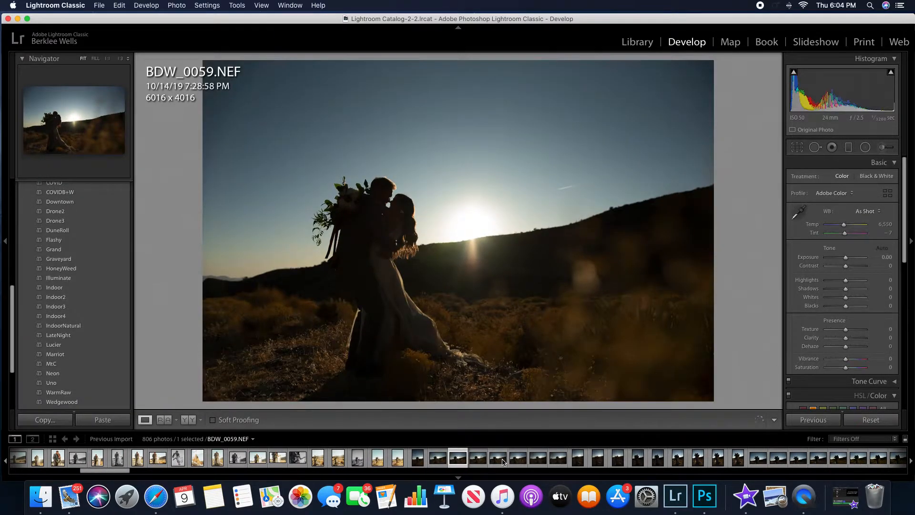
pyautogui.press('Left')
pyautogui.press('Left')
pyautogui.press('Delete')
pyautogui.press('Return')
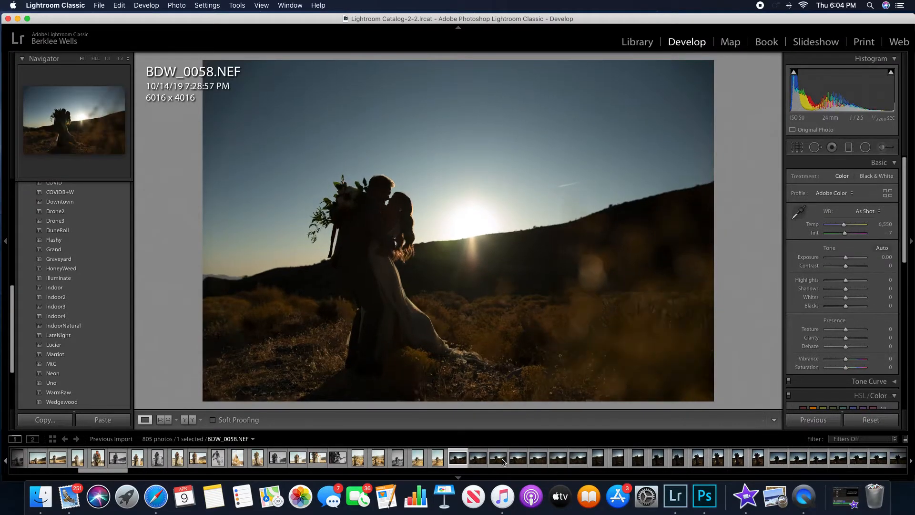
# Brighten BDW_0058.NEF to Exposure +2.25 to judge the shot, and delete that photo.
pyautogui.click(855, 258)
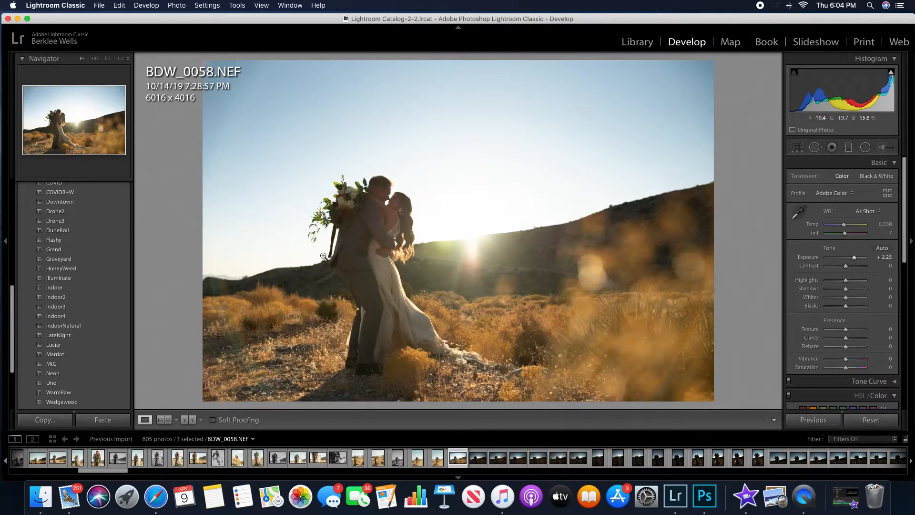
pyautogui.press('BackSpace')
pyautogui.press('Escape')
pyautogui.hotkey('alt', 'BackSpace')
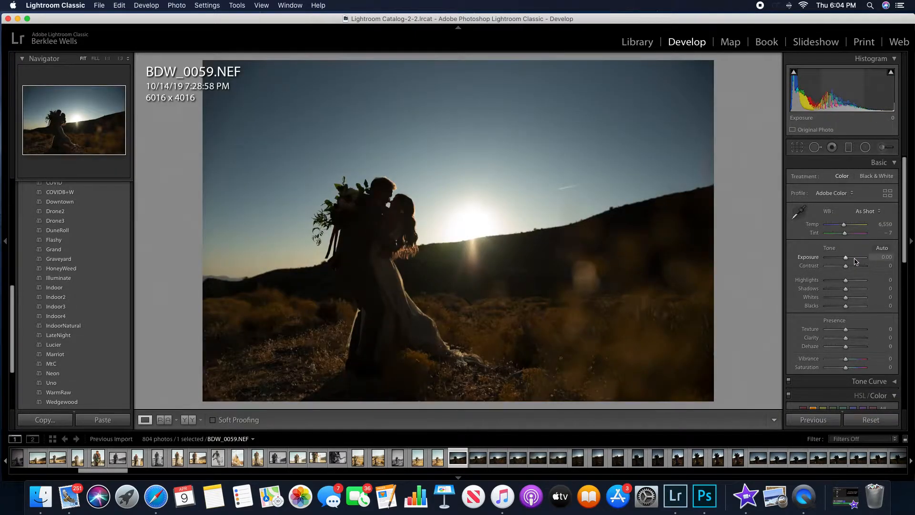
# Apply the MtC preset to BDW_0059.NEF and set its Exposure to +2.75.
pyautogui.click(856, 261)
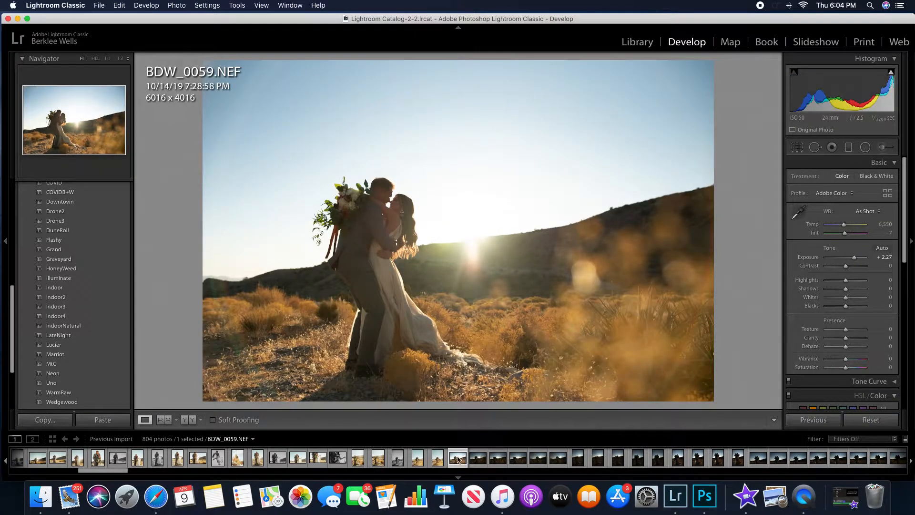
pyautogui.click(67, 364)
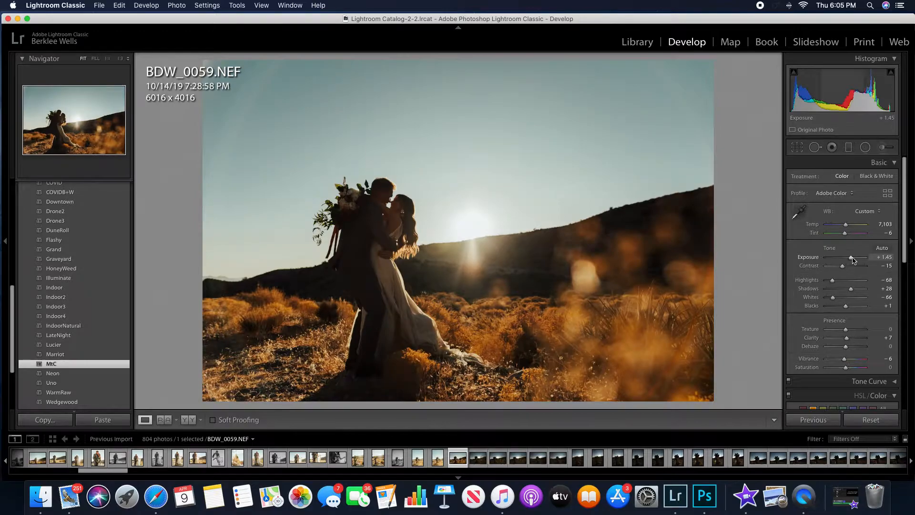
pyautogui.moveTo(854, 261); pyautogui.dragTo(857, 261)
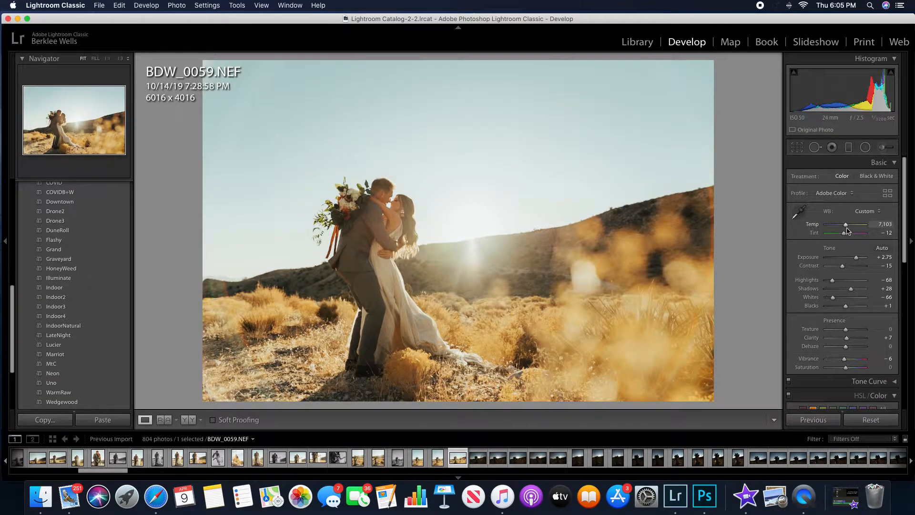
# Set Contrast to −11, Blacks to −3 and Clarity to +10 on BDW_0059.NEF.
pyautogui.moveTo(844, 266); pyautogui.dragTo(843, 266)
pyautogui.moveTo(846, 306); pyautogui.dragTo(845, 309)
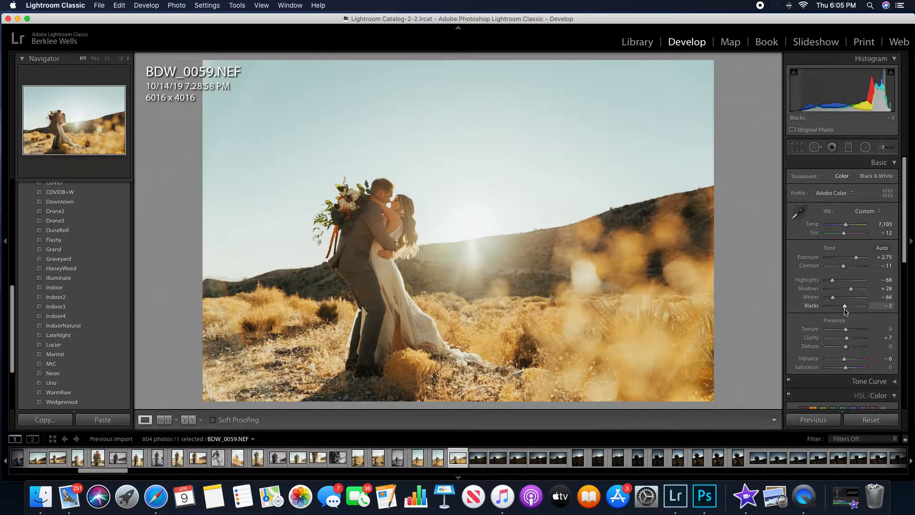
pyautogui.moveTo(848, 341); pyautogui.dragTo(849, 342)
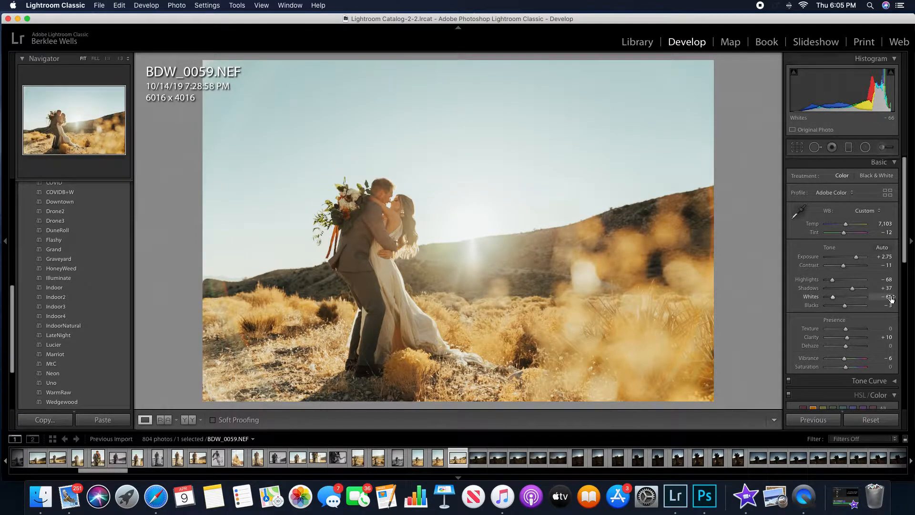
# Review the HSL color, sharpening and noise reduction settings of BDW_0059.NEF.
pyautogui.scroll(-5, 882, 310)
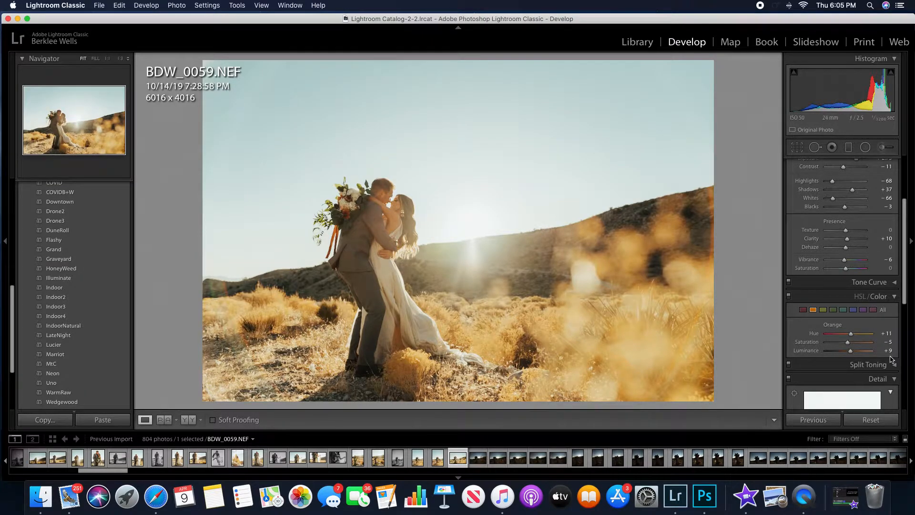
pyautogui.scroll(-8, 891, 358)
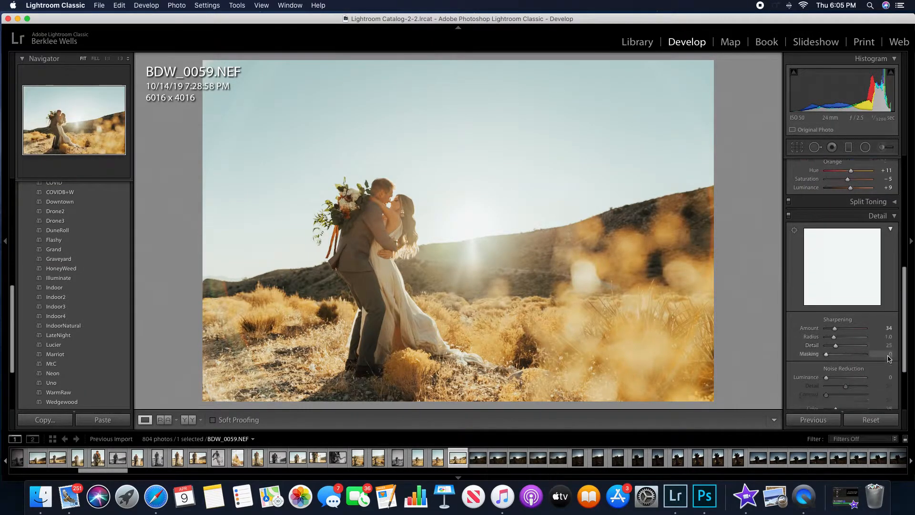
pyautogui.scroll(-2, 890, 358)
pyautogui.moveTo(828, 341); pyautogui.dragTo(824, 342)
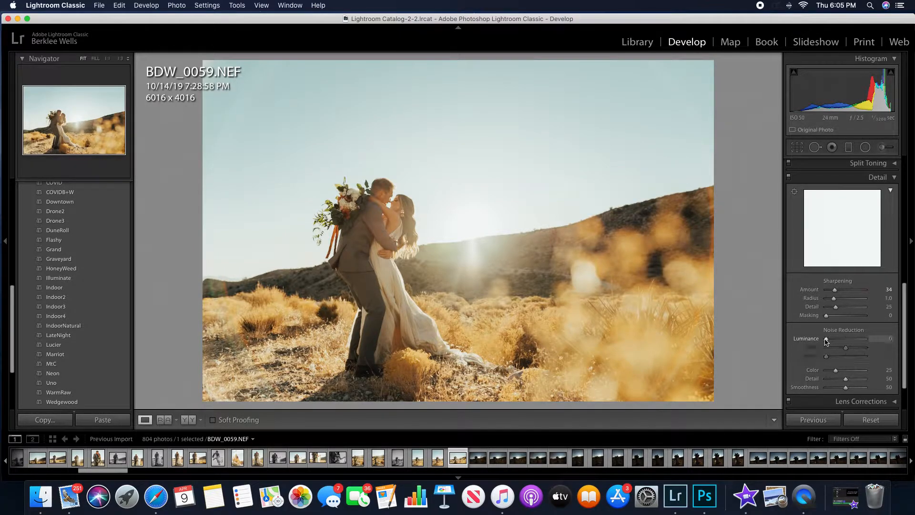
pyautogui.click(862, 179)
pyautogui.scroll(8, 842, 286)
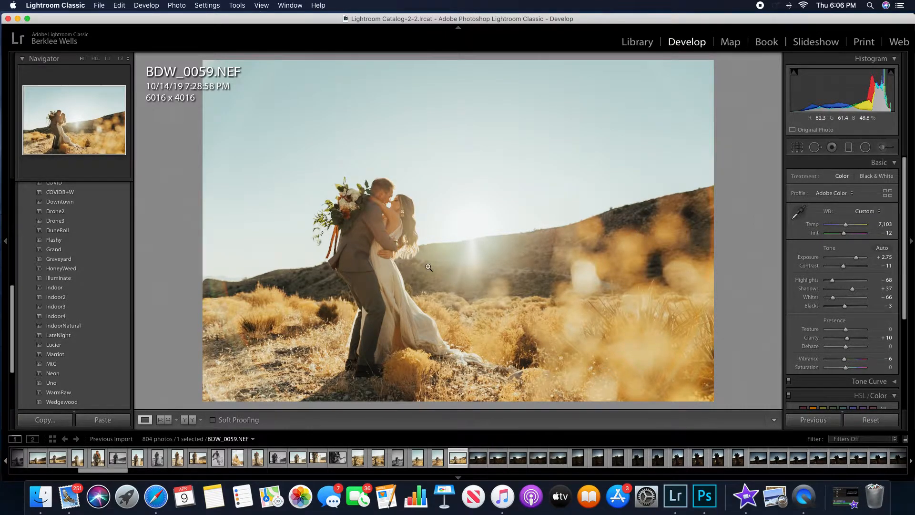
# Compare the next few unedited shots and delete BDW_0060.NEF.
pyautogui.click(478, 461)
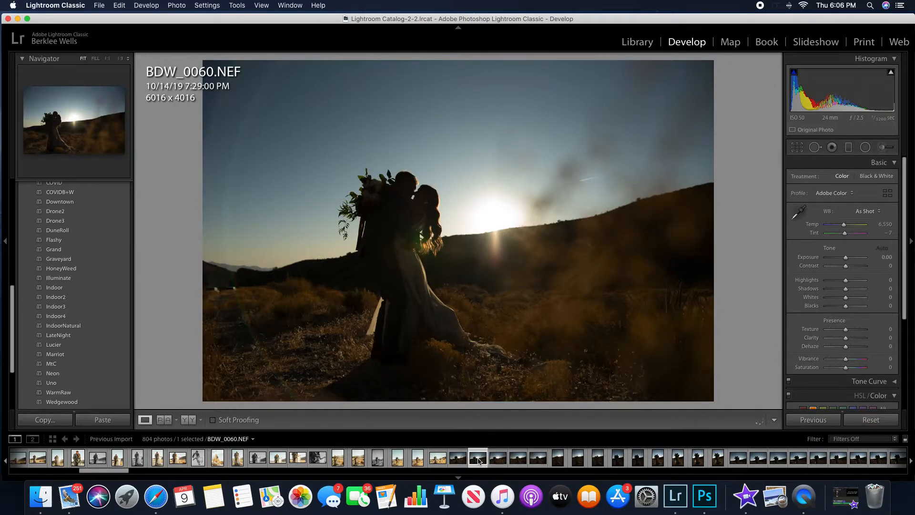
pyautogui.click(478, 461)
pyautogui.click(479, 461)
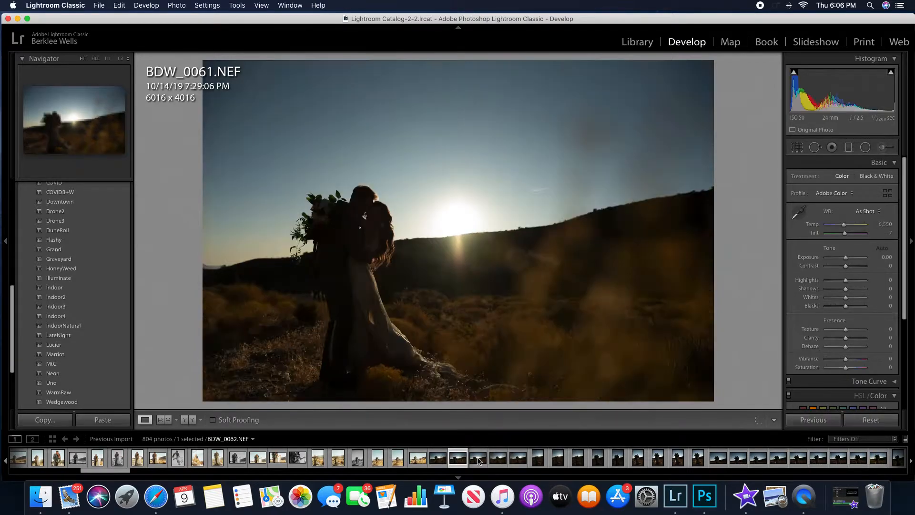
pyautogui.press('Left')
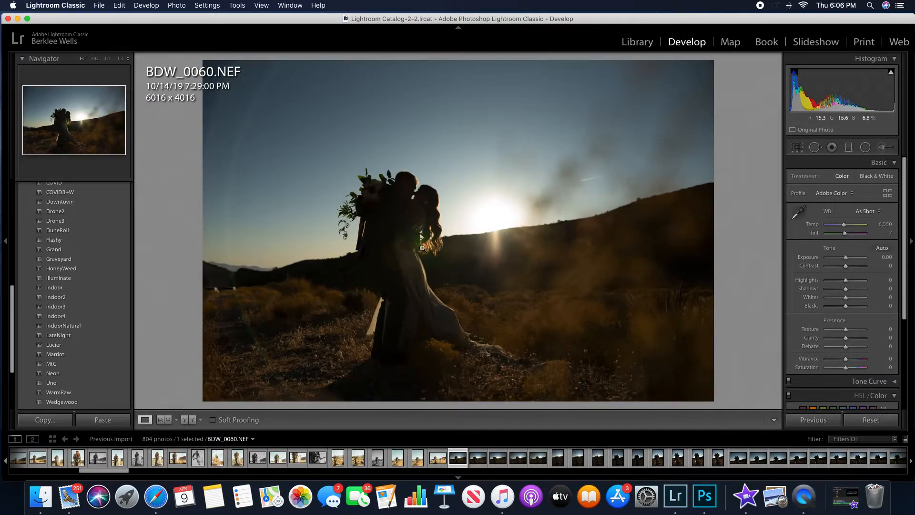
pyautogui.press('BackSpace')
pyautogui.press('Escape')
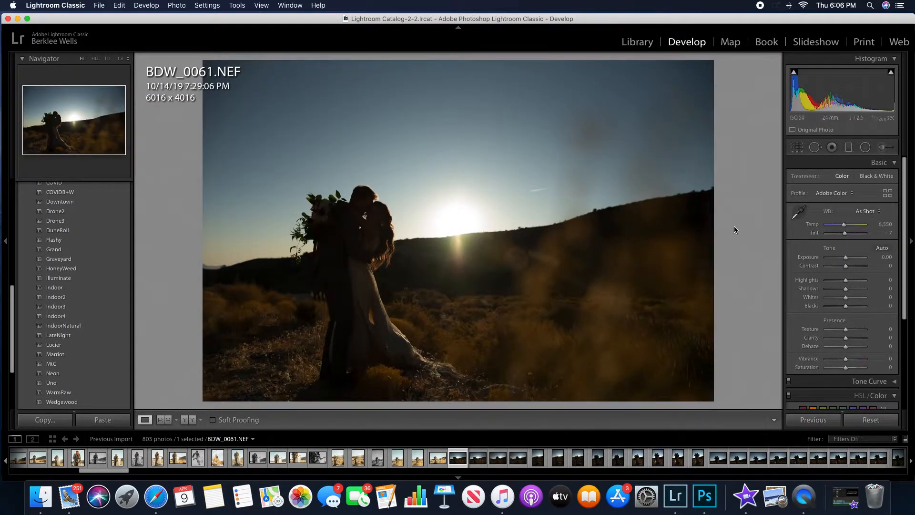
# Crop BDW_0061.NEF to a vertical frame of about 2578 x 3653 around the couple and the sun.
pyautogui.click(798, 149)
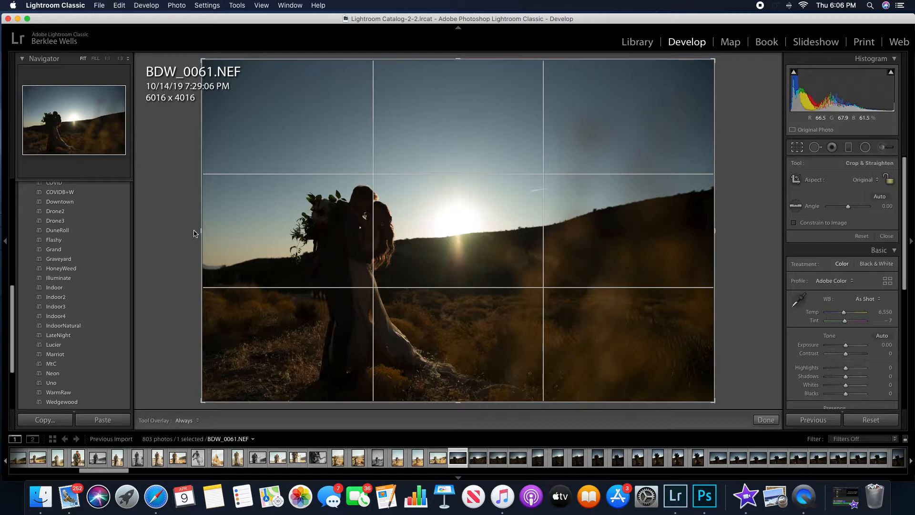
pyautogui.moveTo(237, 230); pyautogui.dragTo(235, 234)
pyautogui.moveTo(362, 60); pyautogui.dragTo(361, 74)
pyautogui.moveTo(682, 218); pyautogui.dragTo(566, 219)
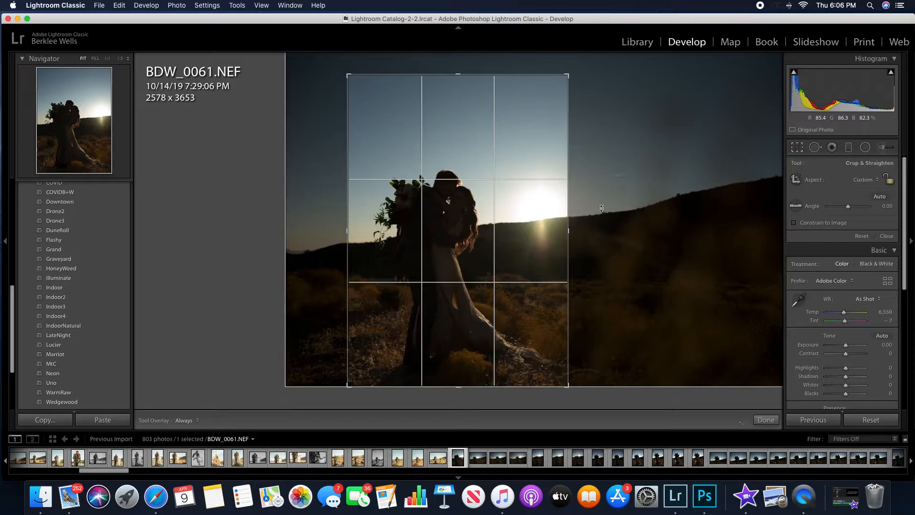
pyautogui.click(887, 236)
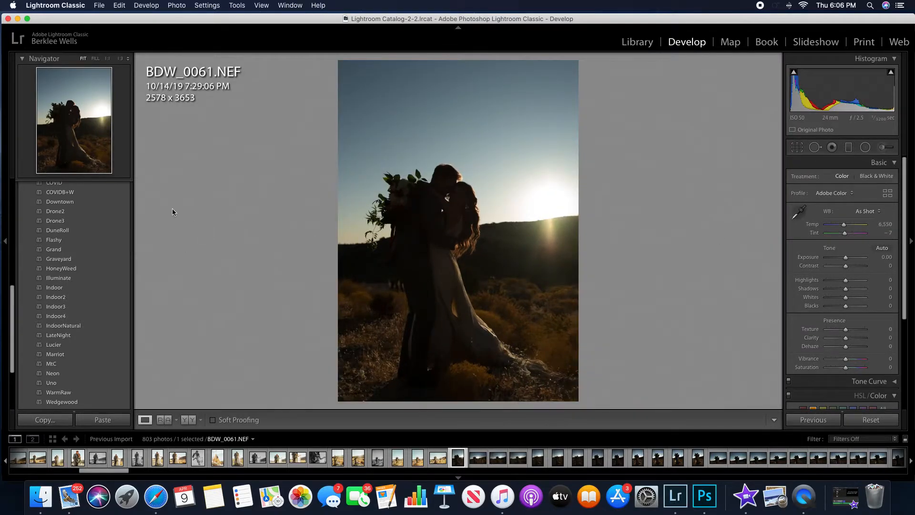
# Apply the COVIDB+W preset to BDW_0061.NEF and set Exposure to +1.85, Contrast +13, Shadows +50, Blacks −7 and Clarity +18.
pyautogui.click(62, 194)
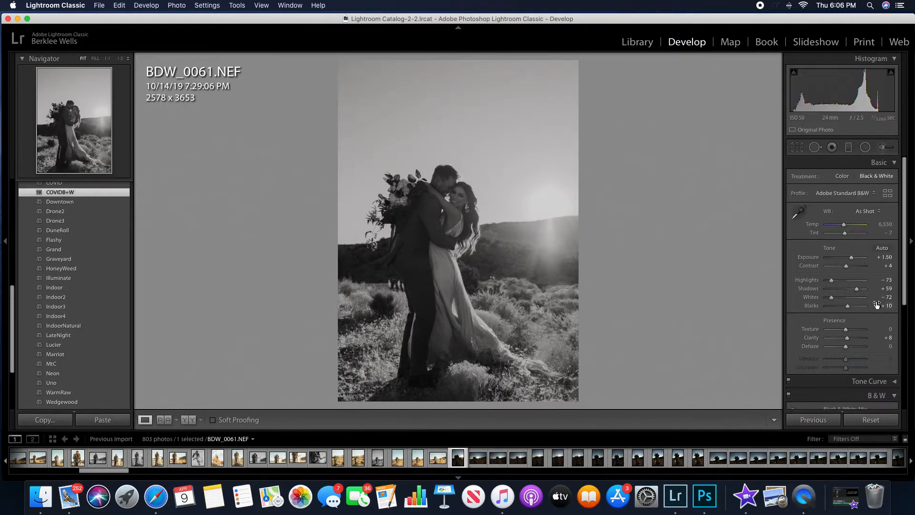
pyautogui.moveTo(852, 258); pyautogui.dragTo(849, 267)
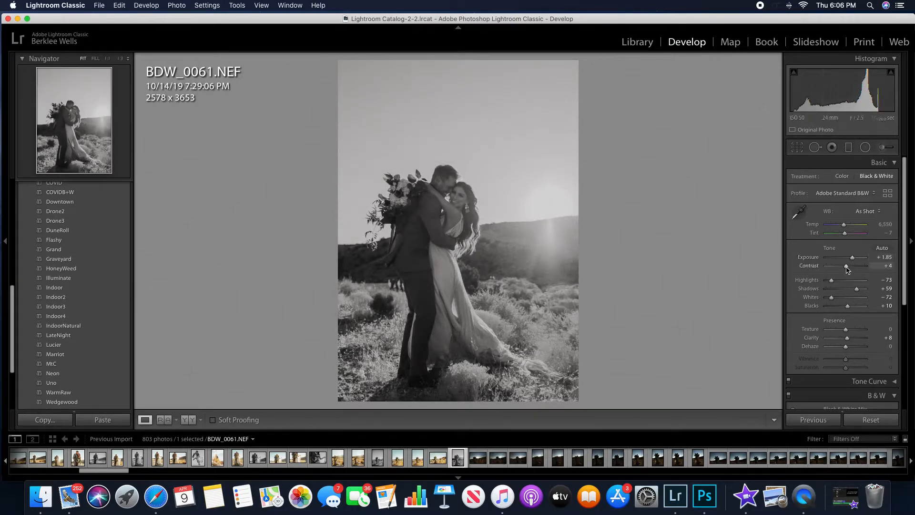
pyautogui.moveTo(848, 307); pyautogui.dragTo(845, 307)
pyautogui.moveTo(848, 343); pyautogui.dragTo(850, 342)
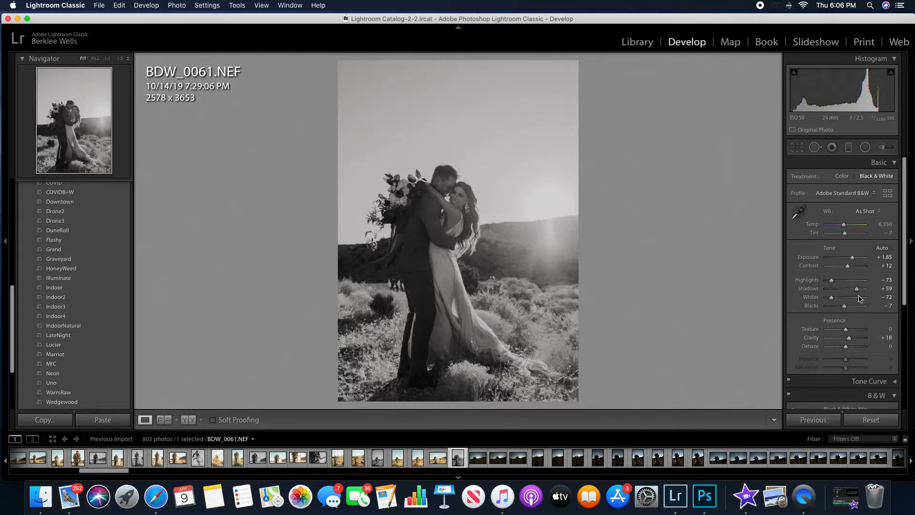
pyautogui.moveTo(857, 290); pyautogui.dragTo(858, 292)
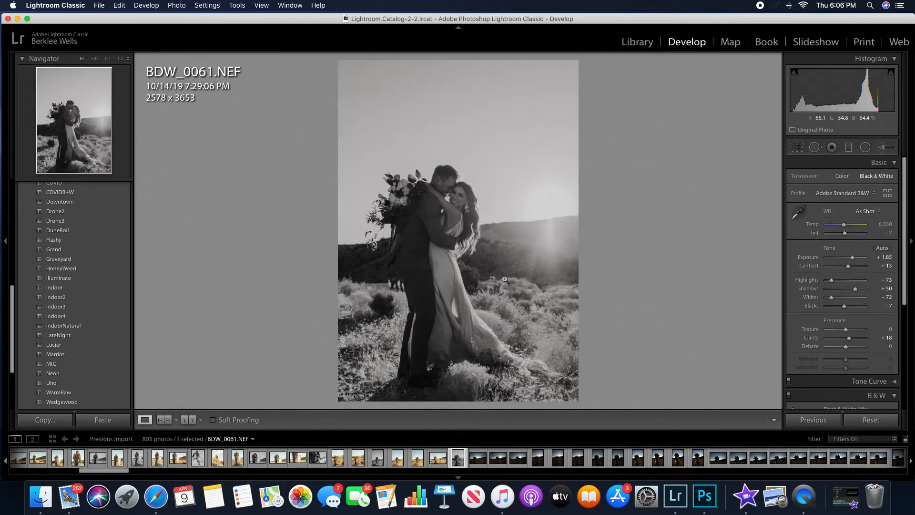
# Apply the MtC preset to BDW_0062.NEF and set Exposure +2.70, Contrast −9, Shadows +32, Blacks −13, Clarity +18, Temp 6,838 and Tint −16.
pyautogui.press('Right')
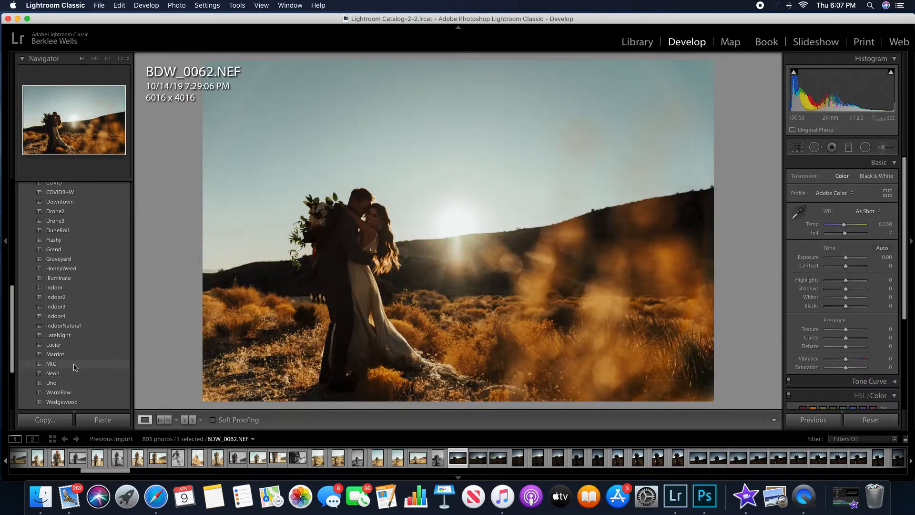
pyautogui.click(74, 365)
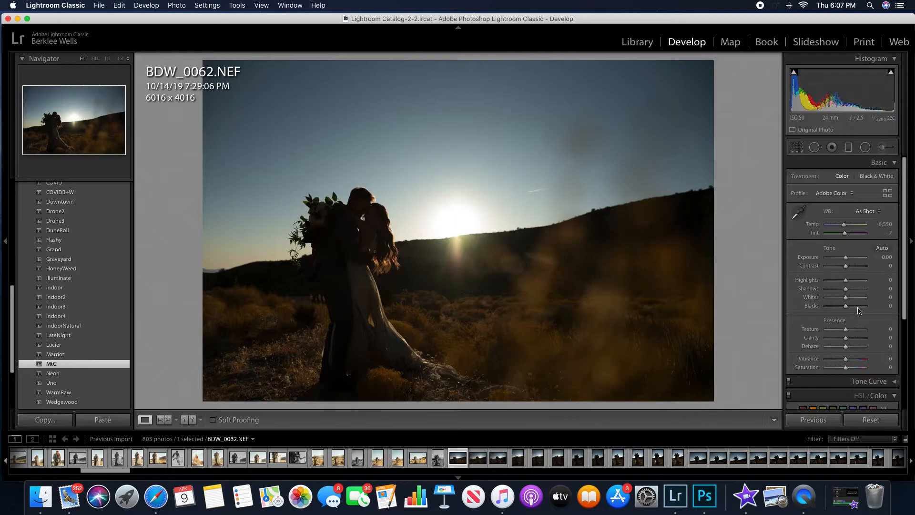
pyautogui.click(35, 366)
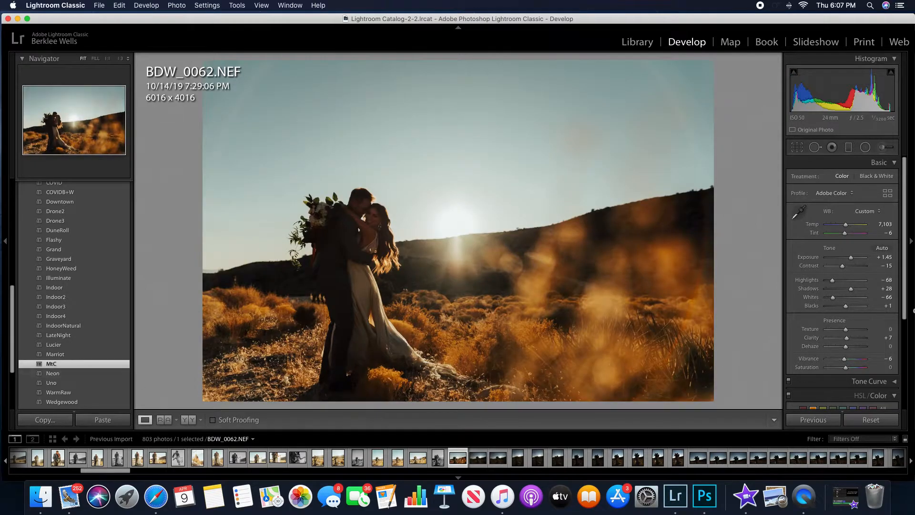
pyautogui.moveTo(851, 257)
pyautogui.mouseDown()
pyautogui.moveTo(847, 227)
pyautogui.moveTo(845, 267)
pyautogui.mouseUp()
pyautogui.moveTo(847, 310); pyautogui.dragTo(851, 341)
pyautogui.moveTo(851, 289); pyautogui.dragTo(846, 308)
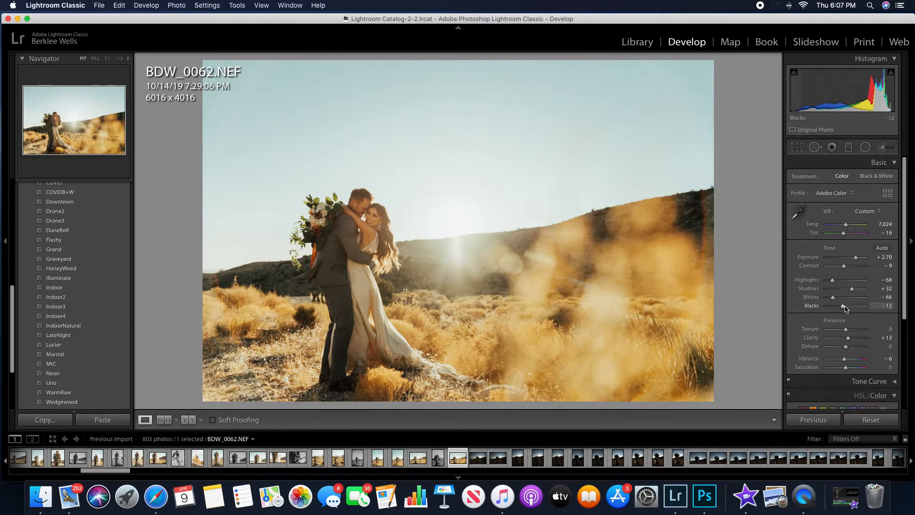
pyautogui.moveTo(850, 339); pyautogui.dragTo(852, 341)
pyautogui.moveTo(846, 224); pyautogui.dragTo(846, 227)
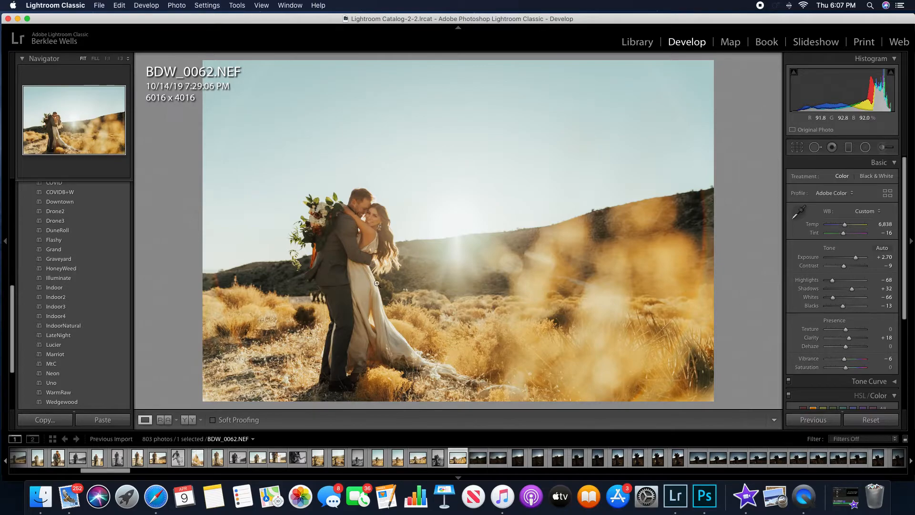
# Find the first forest shot, BDW_0166.NEF, preview it at Exposure +1.25 and delete the photo.
pyautogui.scroll(-10, 651, 458)
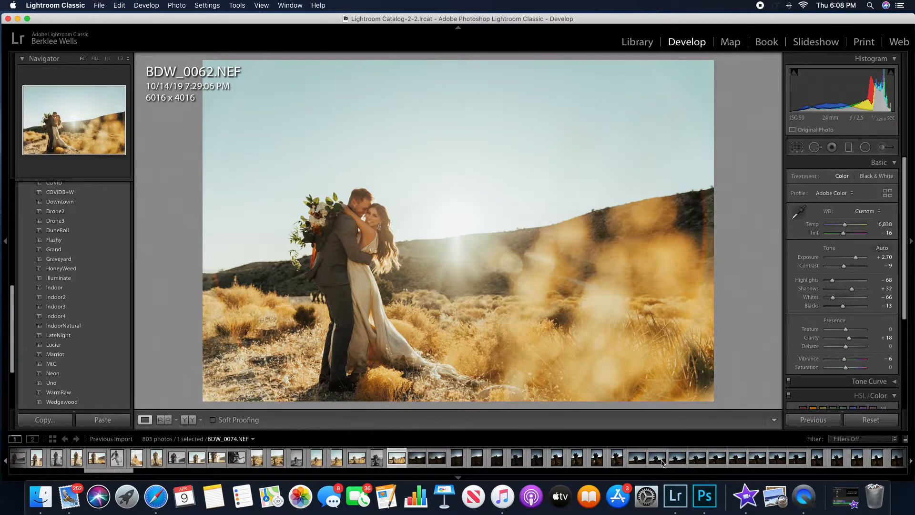
pyautogui.scroll(-10, 660, 463)
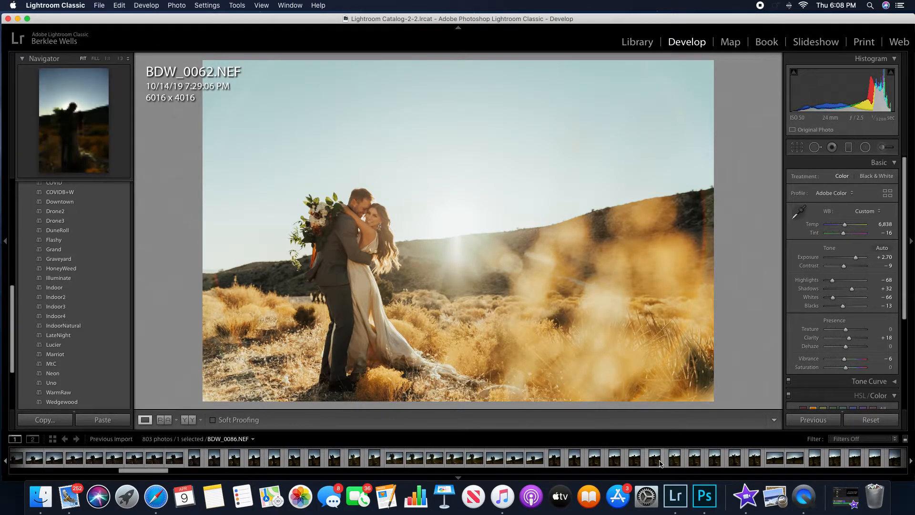
pyautogui.scroll(-4, 656, 463)
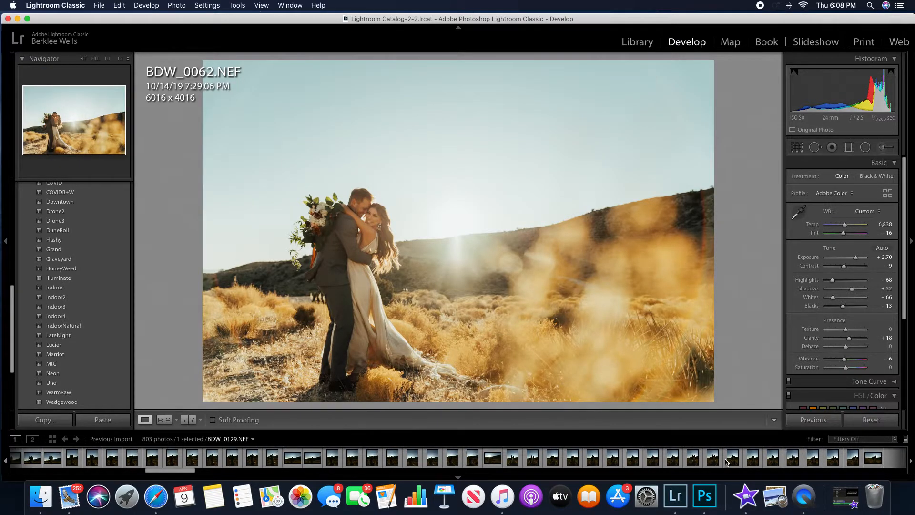
pyautogui.scroll(-5, 722, 458)
pyautogui.scroll(-4, 722, 459)
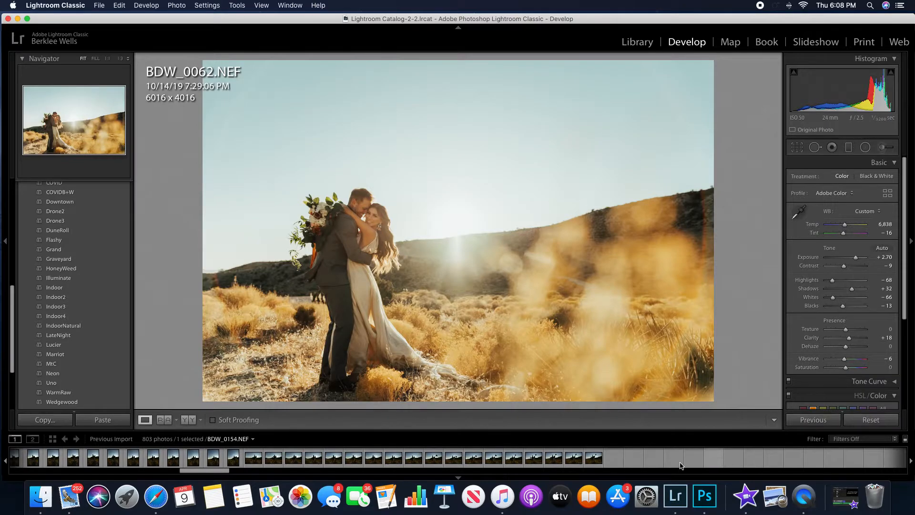
pyautogui.scroll(-3, 700, 462)
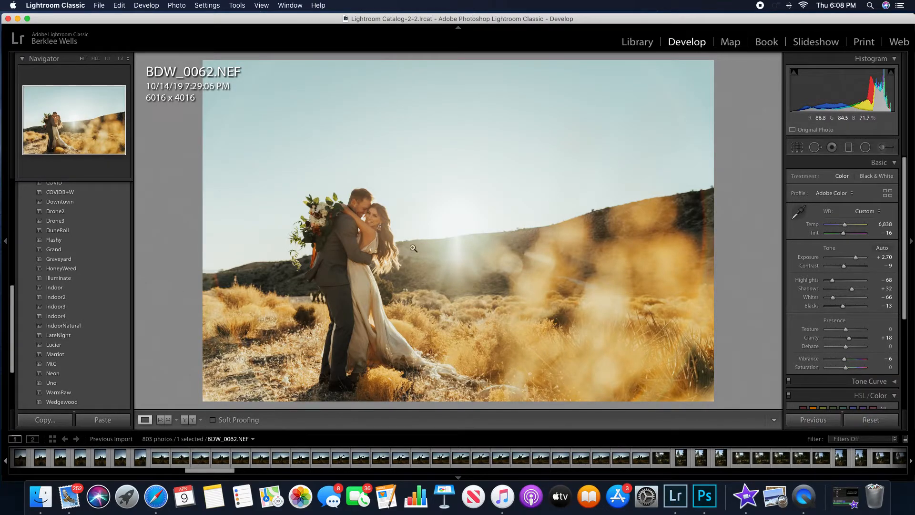
pyautogui.click(662, 459)
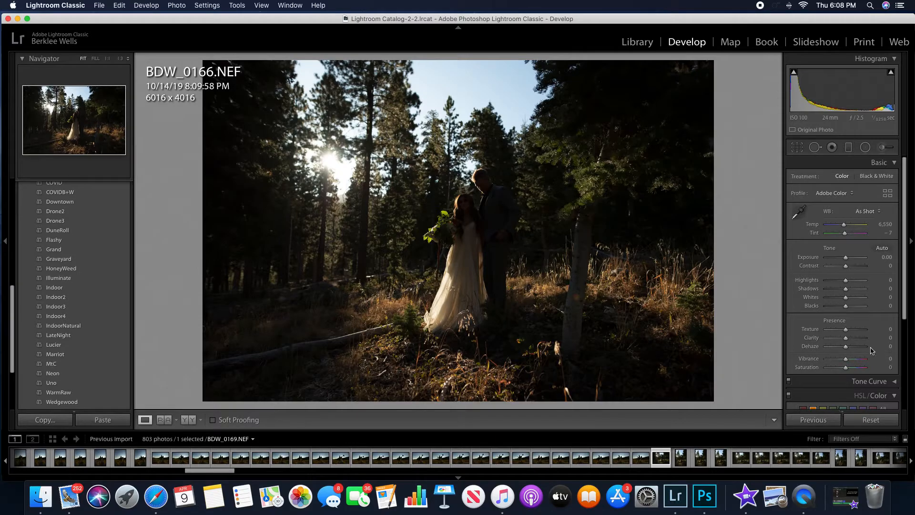
pyautogui.moveTo(849, 258); pyautogui.dragTo(852, 260)
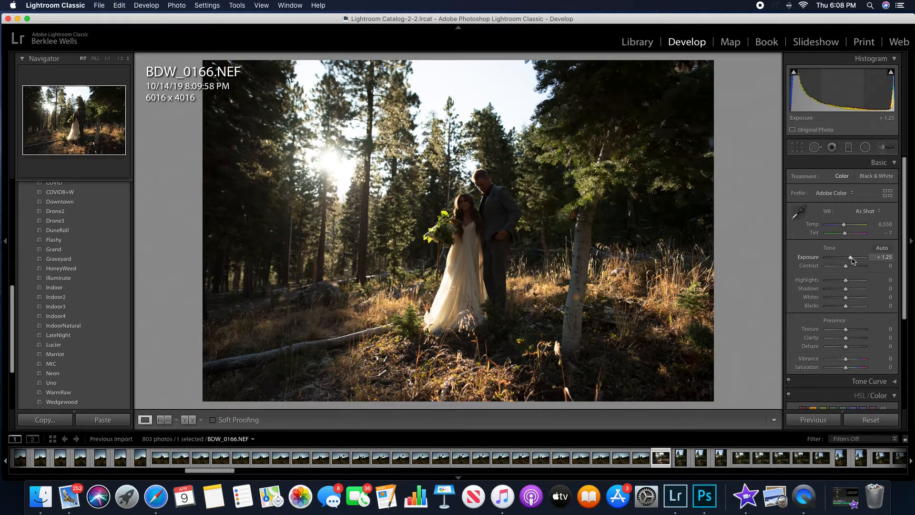
pyautogui.press('Right')
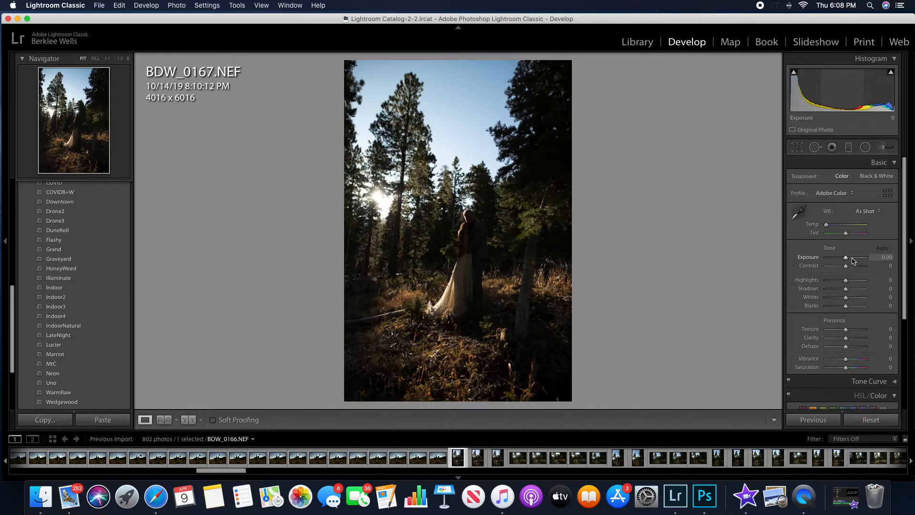
# Straighten BDW_0168.NEF to an angle of −3.23 and crop it to about 3457 x 5003 around the couple and the sun.
pyautogui.press('Right')
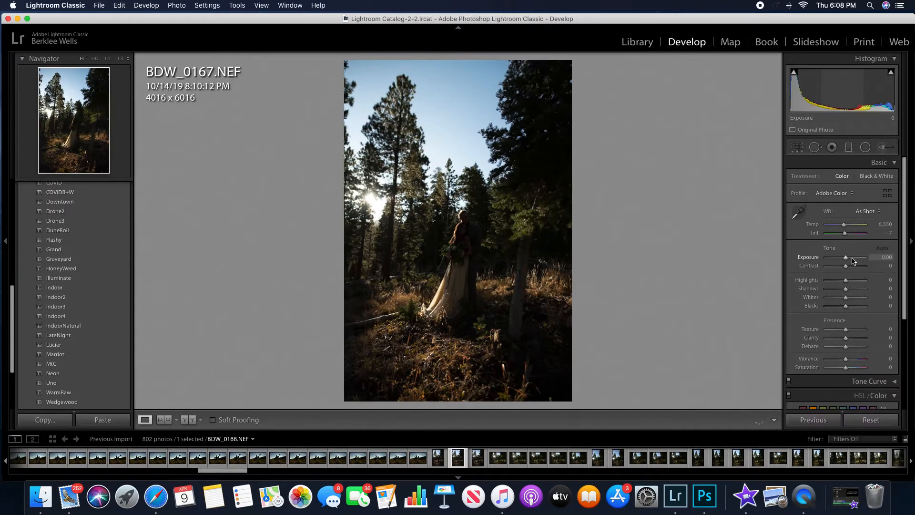
pyautogui.press('r')
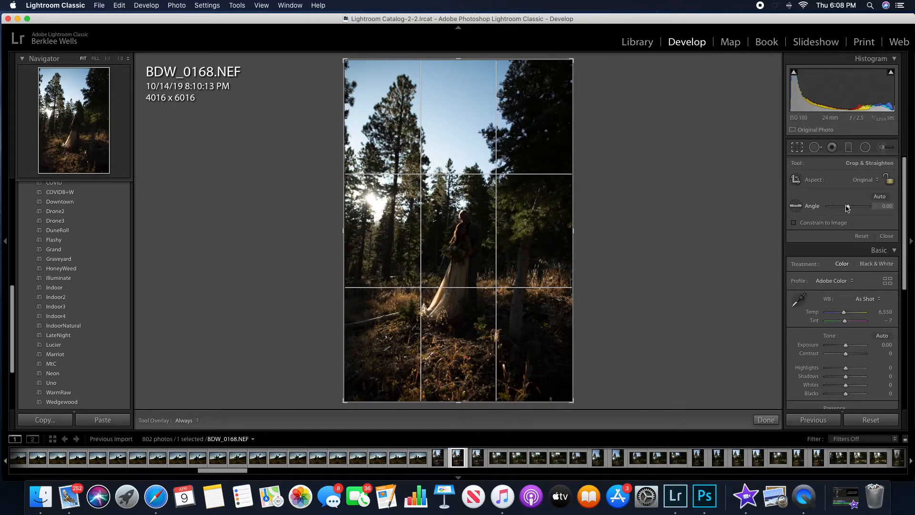
pyautogui.click(846, 207)
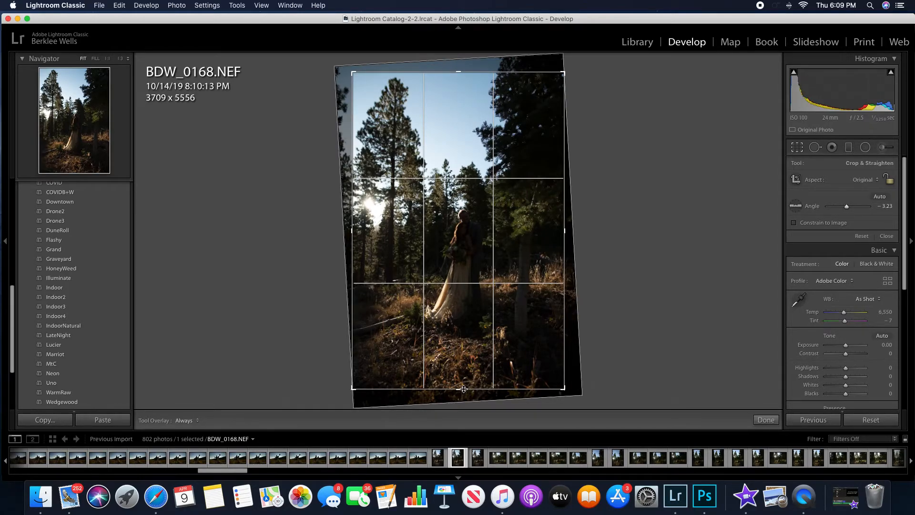
pyautogui.moveTo(464, 388); pyautogui.dragTo(460, 372)
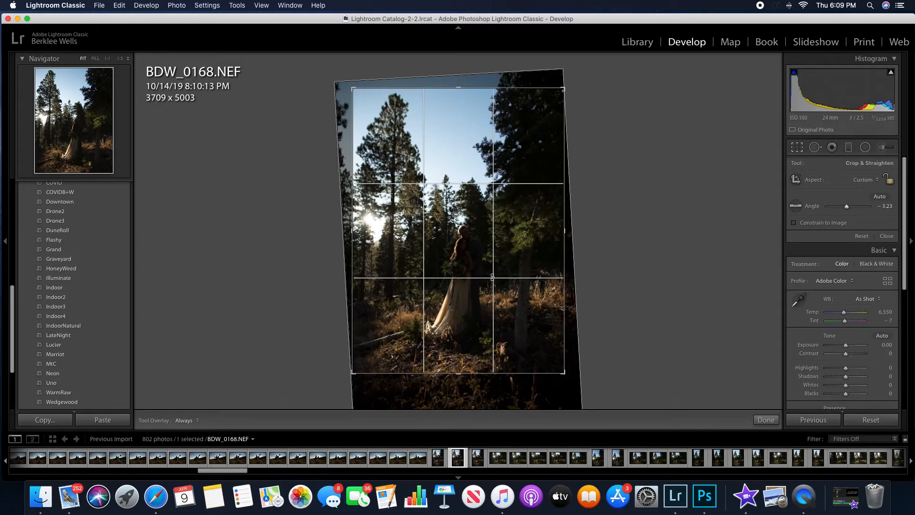
pyautogui.moveTo(493, 277); pyautogui.dragTo(495, 277)
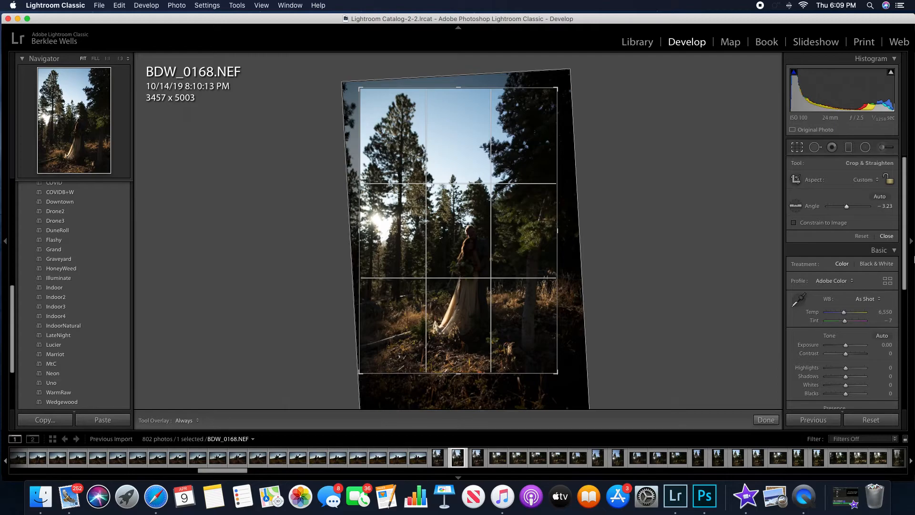
pyautogui.press('Return')
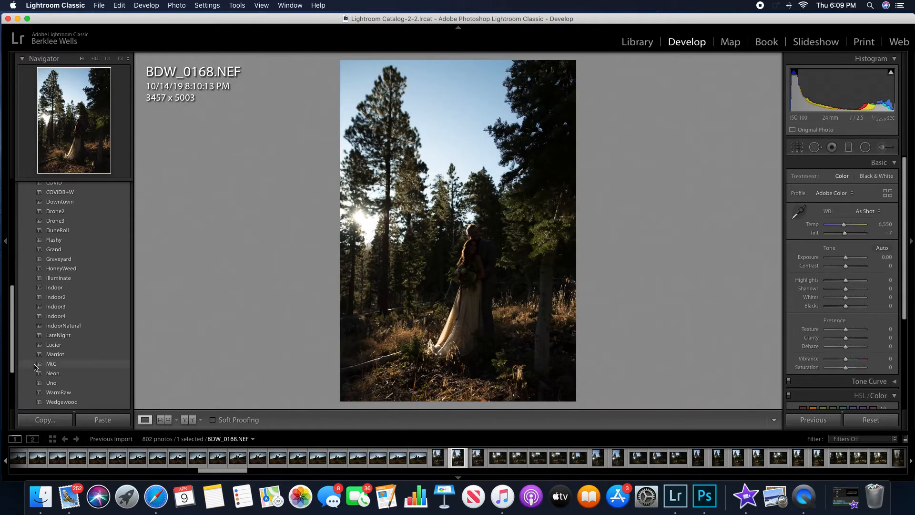
# Apply the MtC preset to BDW_0168.NEF and set Exposure +2.75, Shadows +43, Blacks −2, Temp 7,194 and Tint −12.
pyautogui.click(35, 366)
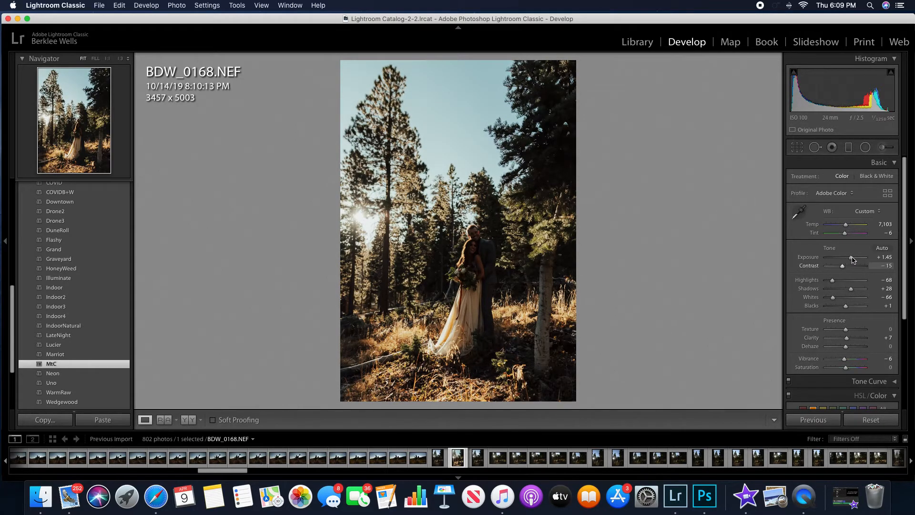
pyautogui.moveTo(853, 260); pyautogui.dragTo(856, 292)
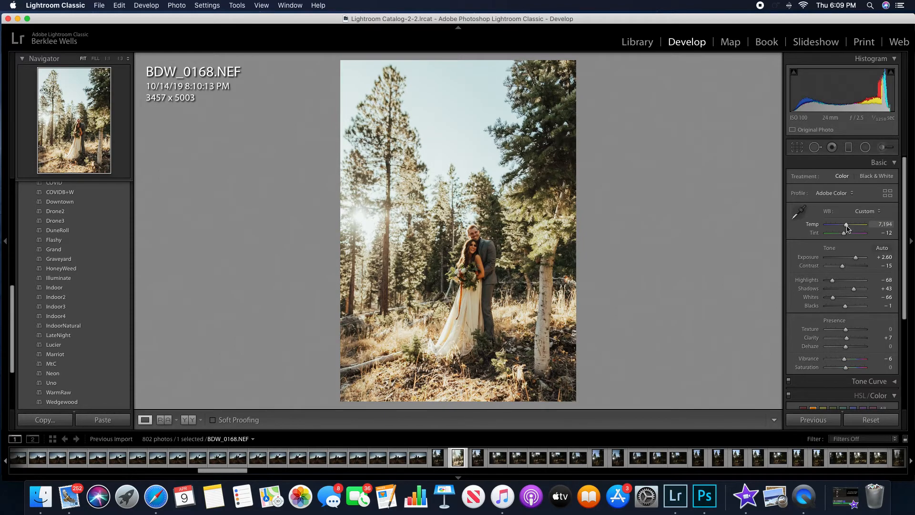
pyautogui.moveTo(856, 258); pyautogui.dragTo(856, 259)
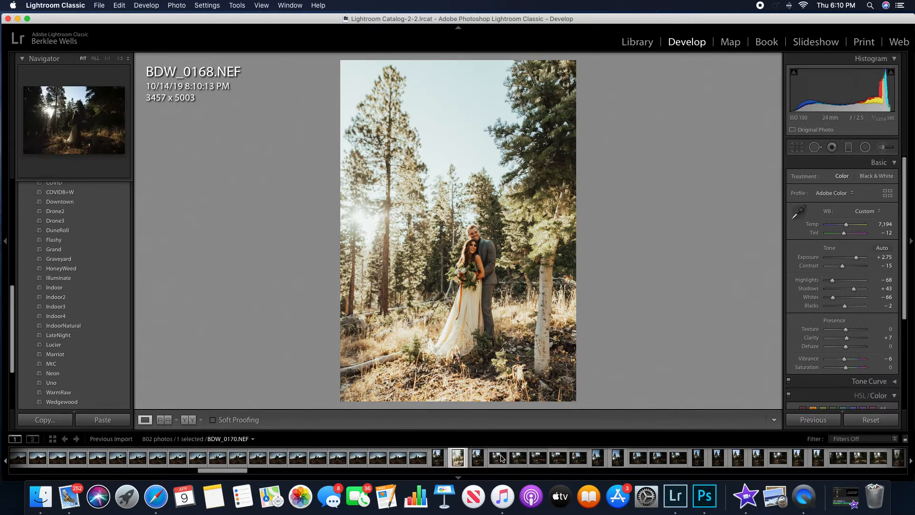
# Look at the next forest shots and apply the COVIDB+W preset to BDW_0170.NEF.
pyautogui.scroll(-2, 581, 460)
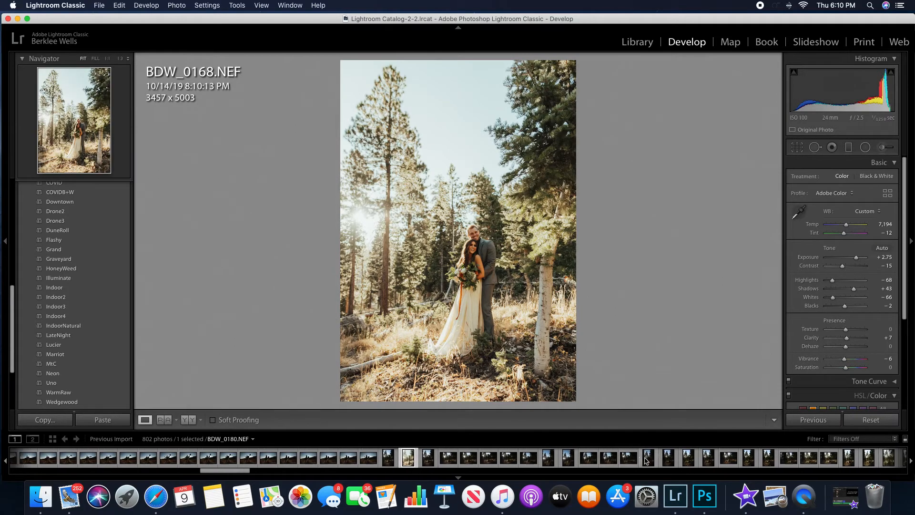
pyautogui.click(426, 461)
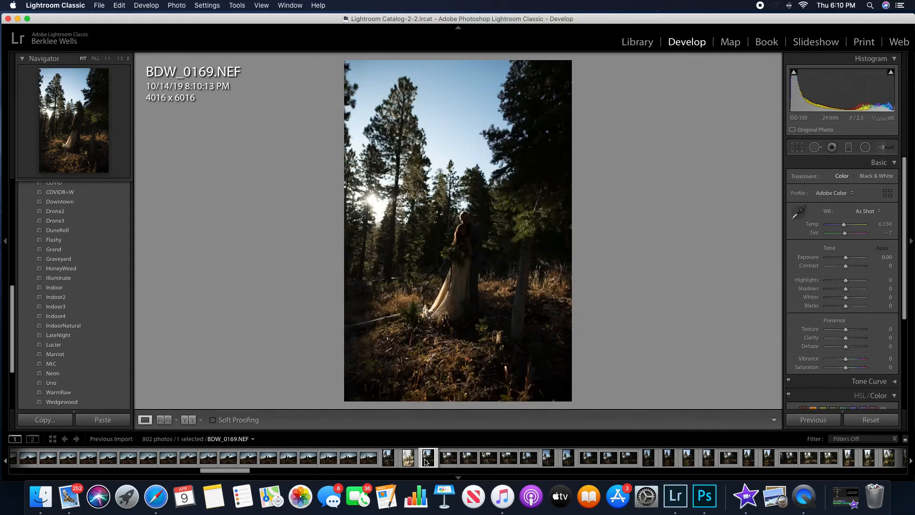
pyautogui.click(450, 460)
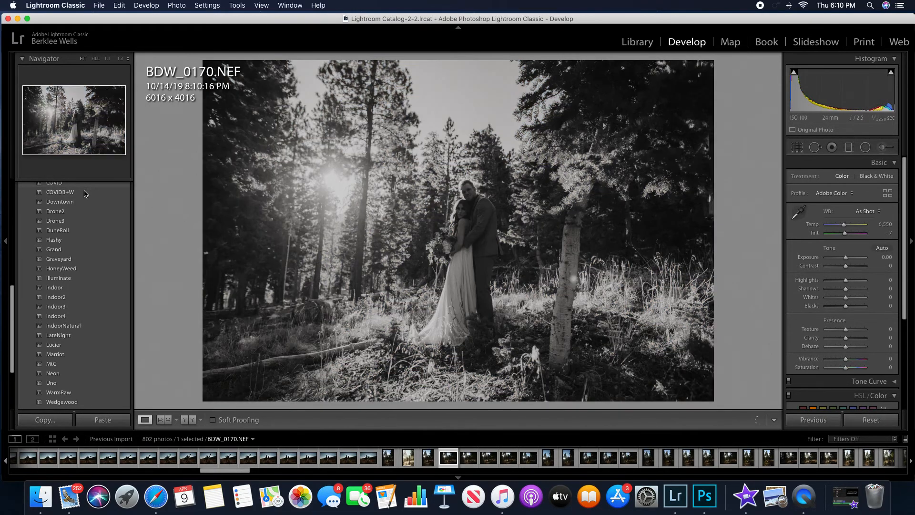
pyautogui.click(84, 193)
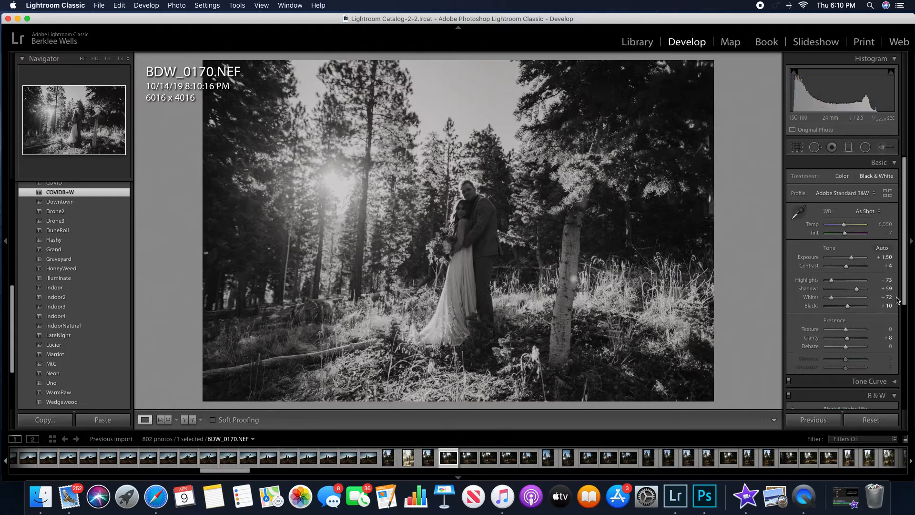
# Straighten BDW_0170.NEF to an angle of −1.80, keeping the original aspect ratio.
pyautogui.press('r')
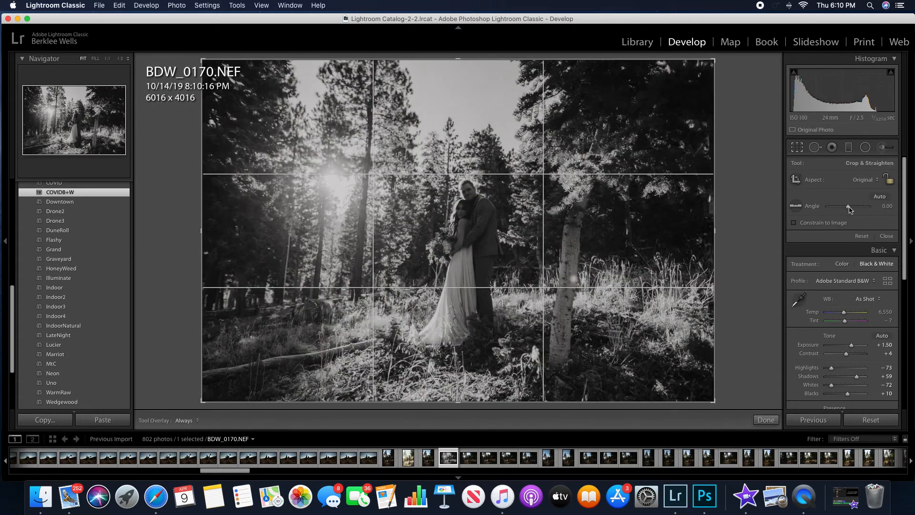
pyautogui.moveTo(849, 209); pyautogui.dragTo(848, 208)
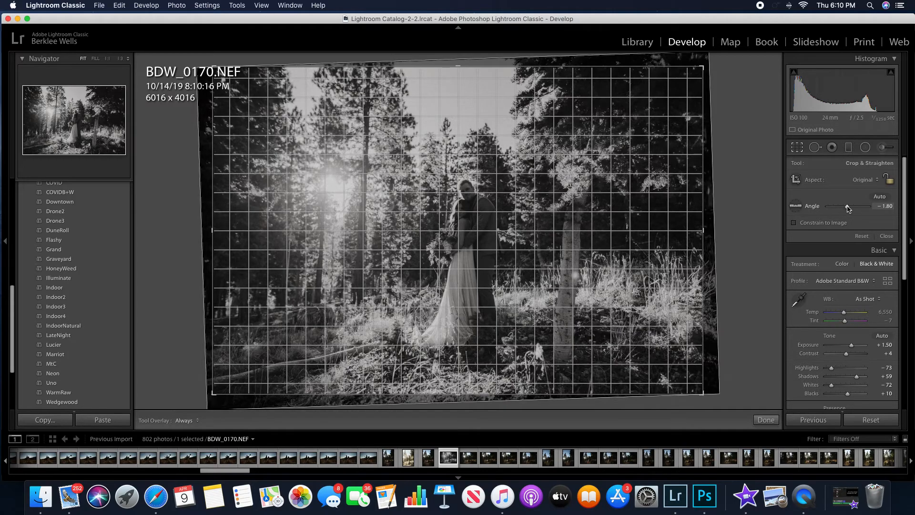
pyautogui.moveTo(848, 208); pyautogui.dragTo(848, 208)
pyautogui.click(886, 236)
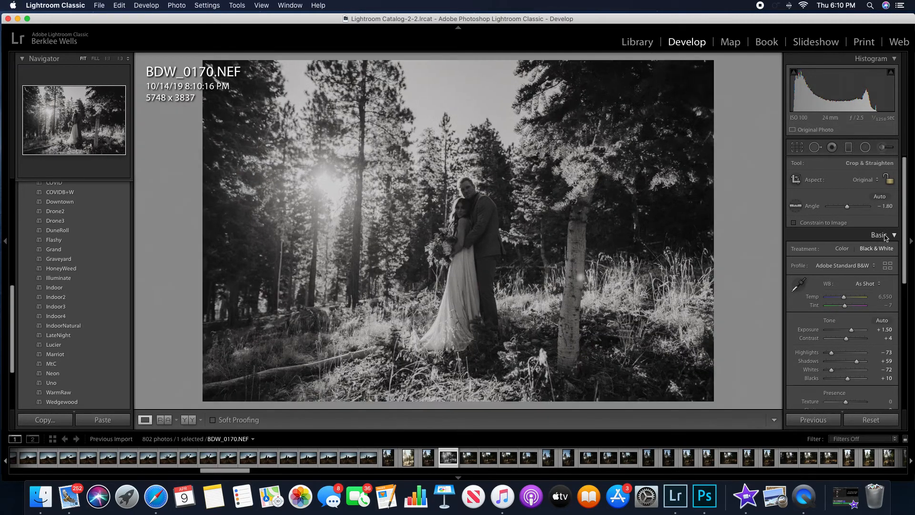
# Set Exposure to +2.00, Contrast to +12, Blacks to +2 and Clarity to +20 on BDW_0170.NEF.
pyautogui.moveTo(852, 260); pyautogui.dragTo(854, 265)
pyautogui.moveTo(847, 305); pyautogui.dragTo(845, 306)
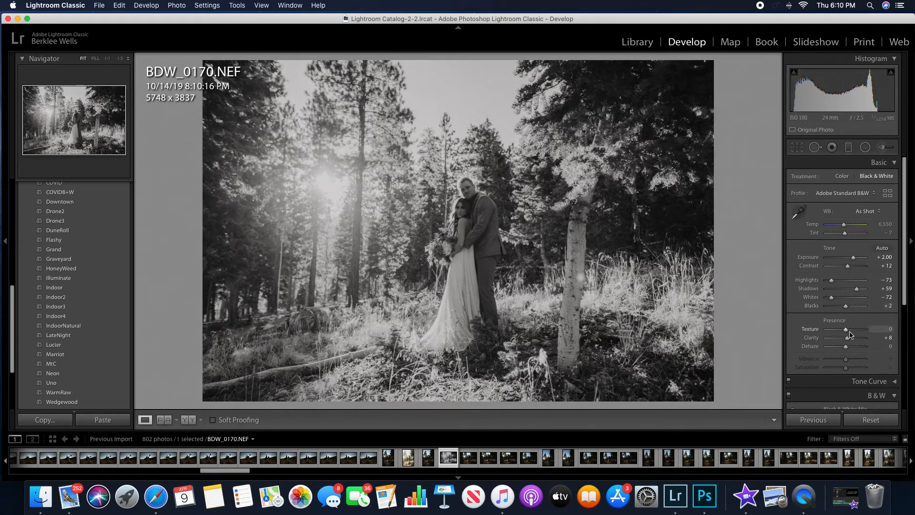
pyautogui.moveTo(848, 338); pyautogui.dragTo(852, 340)
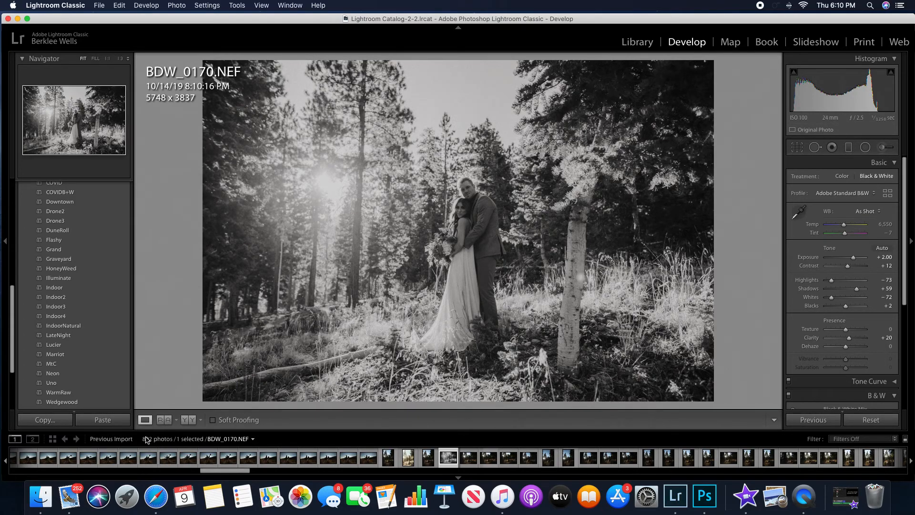
# Go back through the series to the earlier edited desert photos.
pyautogui.hscroll(-5, 123, 459)
pyautogui.hscroll(-8, 123, 459)
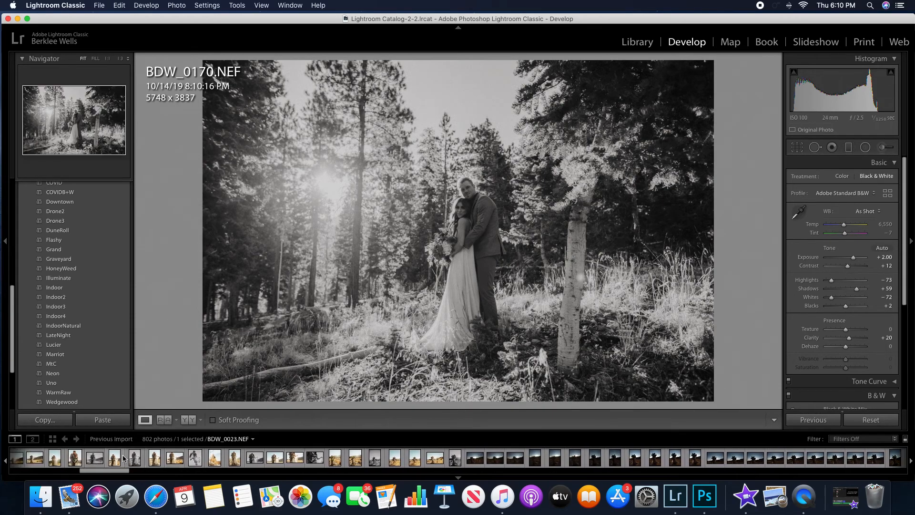